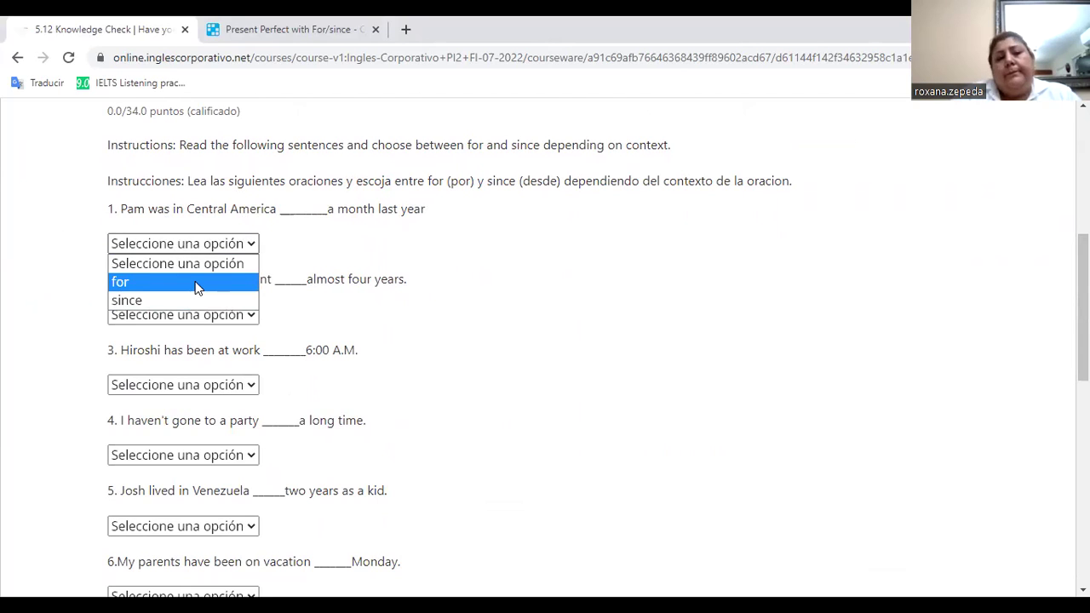
# Step: Answer sentence 1, about a month in Central America, with "for"
pyautogui.click(196, 286)
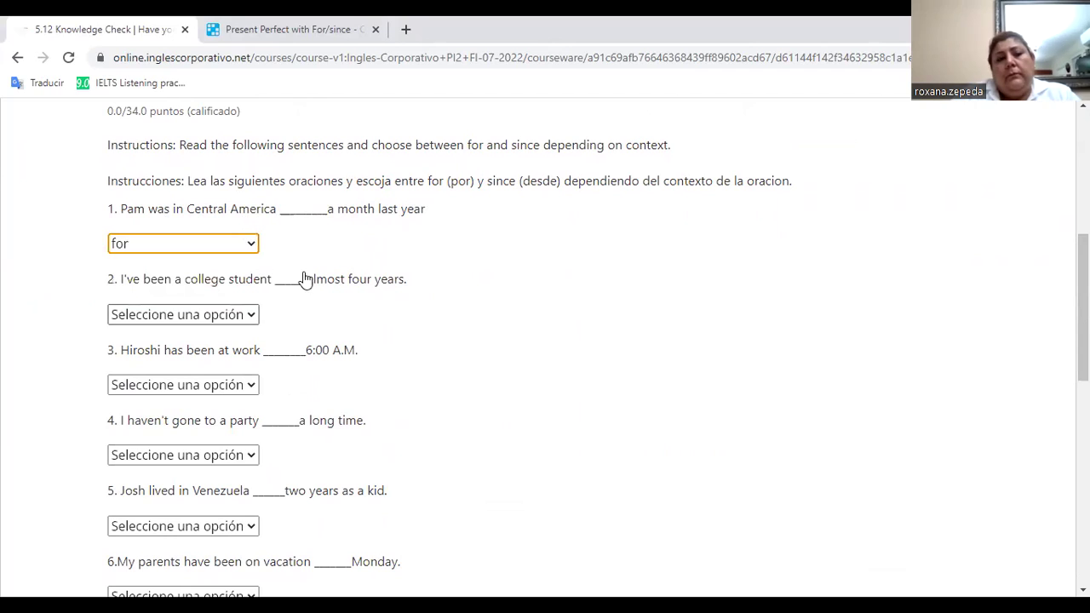
pyautogui.press('Tab')
pyautogui.click(377, 293)
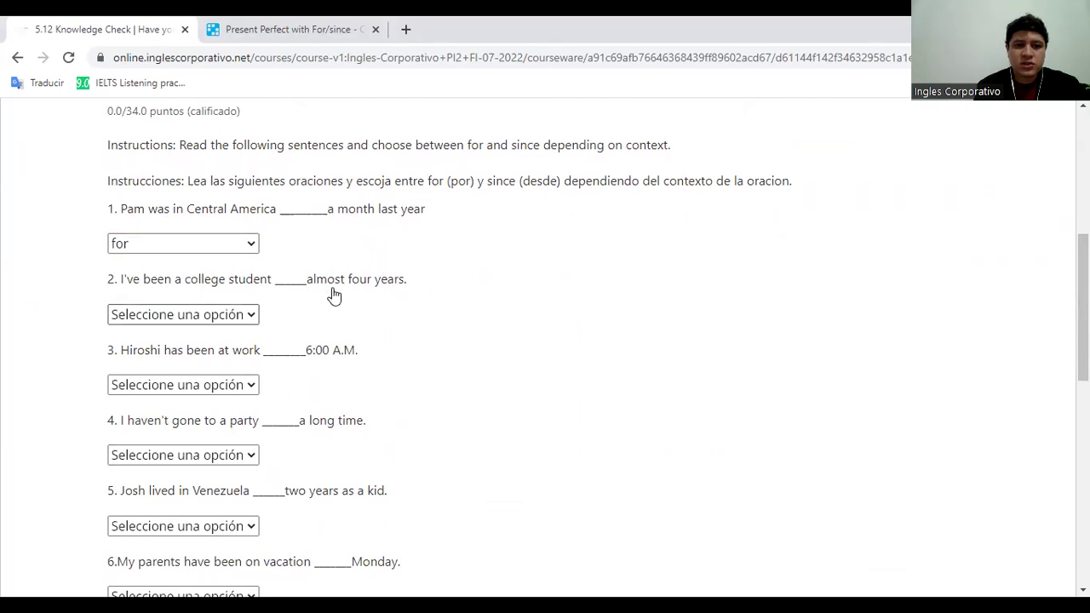
# Step: Answer sentence 2, about being a college student, with "since"
pyautogui.click(222, 319)
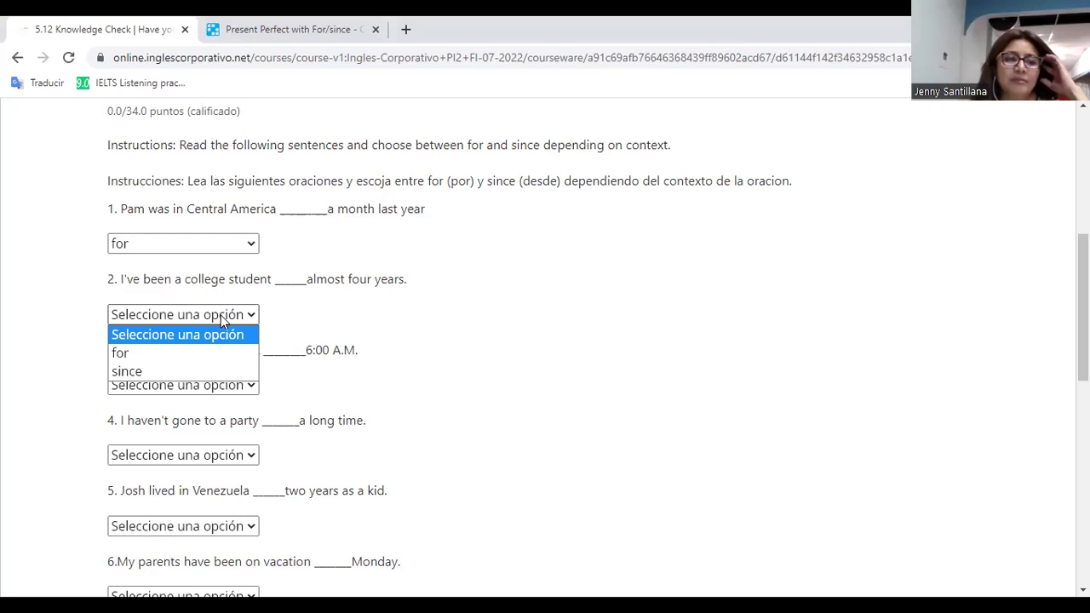
pyautogui.click(154, 372)
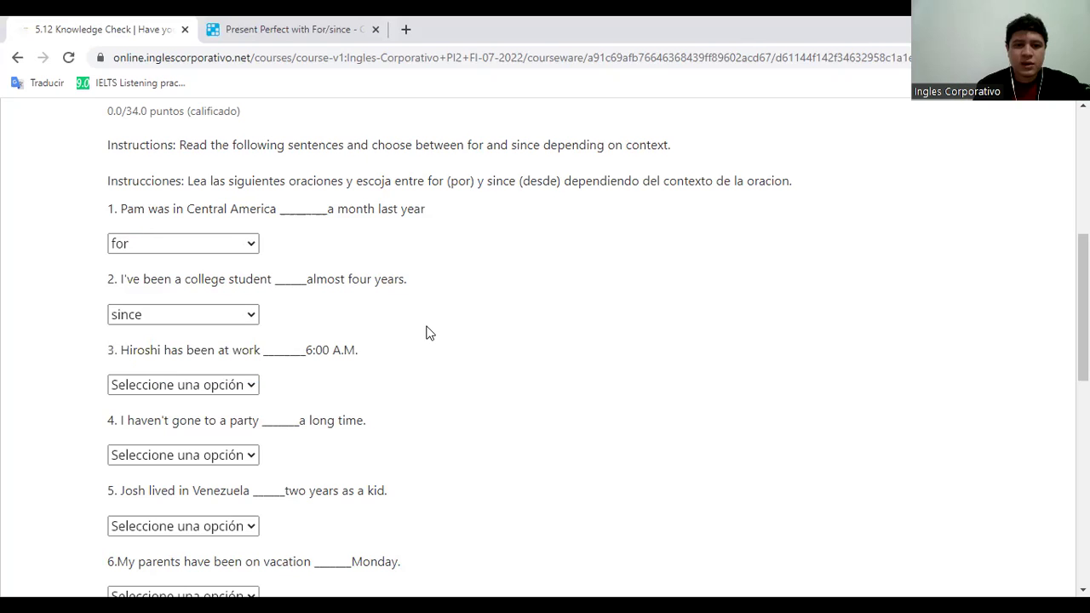
pyautogui.scroll(-2, 430, 333)
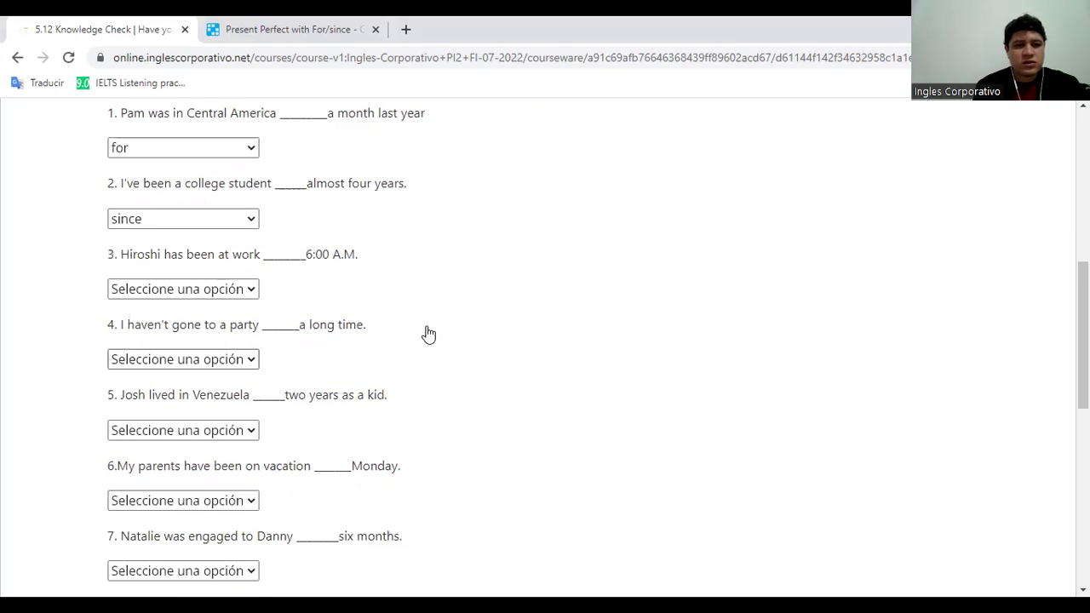
# Step: Change the answer to sentence 2, about being a college student, to "for"
pyautogui.click(226, 218)
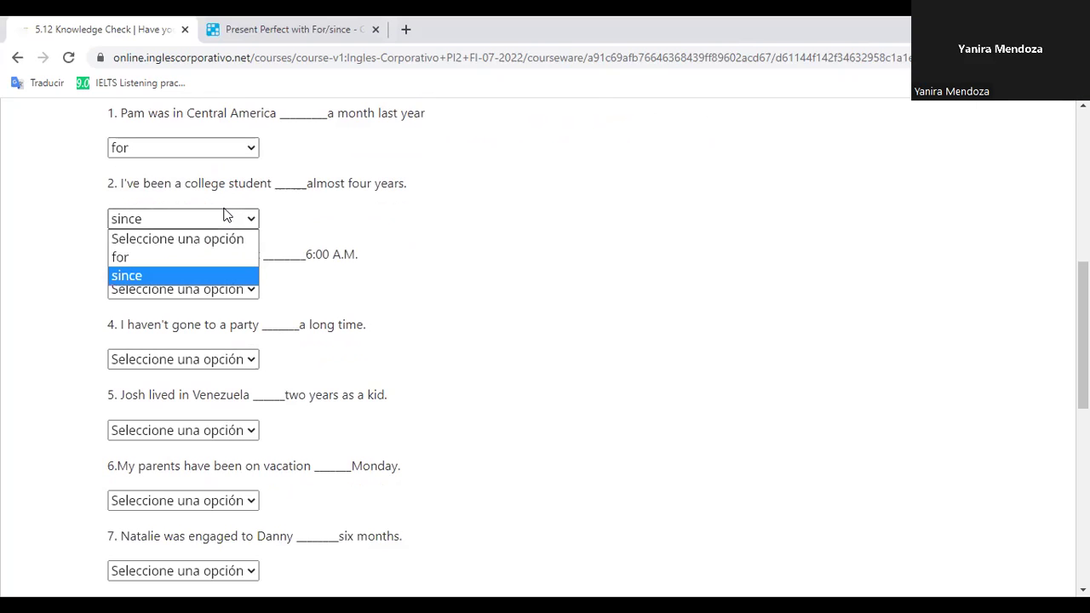
pyautogui.click(332, 239)
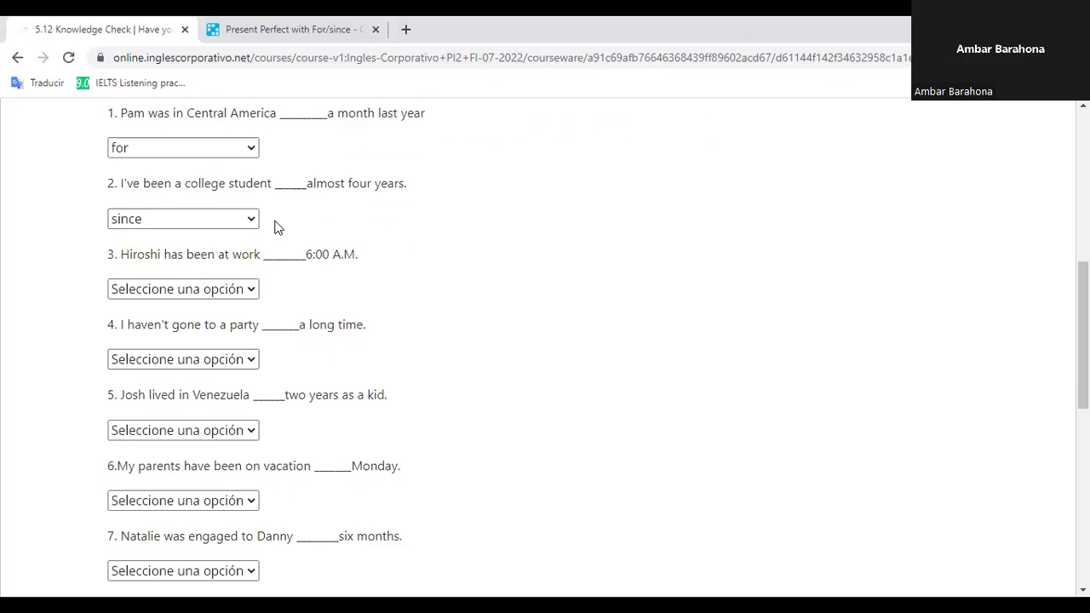
pyautogui.click(223, 220)
pyautogui.click(217, 258)
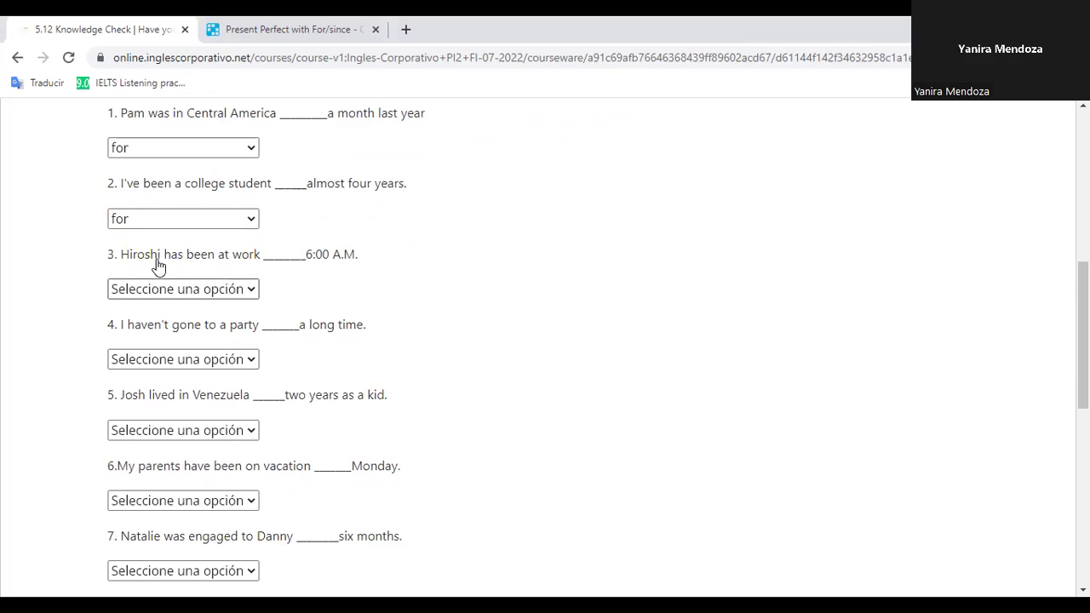
# Step: Answer sentence 3, about being at work, with "since"
pyautogui.moveTo(220, 261); pyautogui.dragTo(332, 271)
pyautogui.click(351, 271)
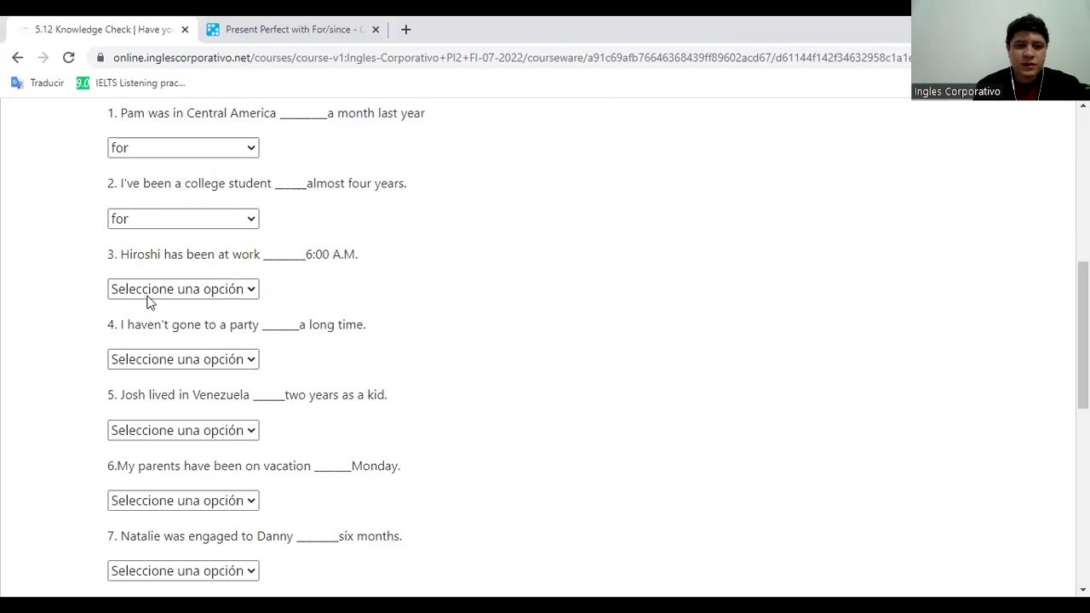
pyautogui.click(149, 294)
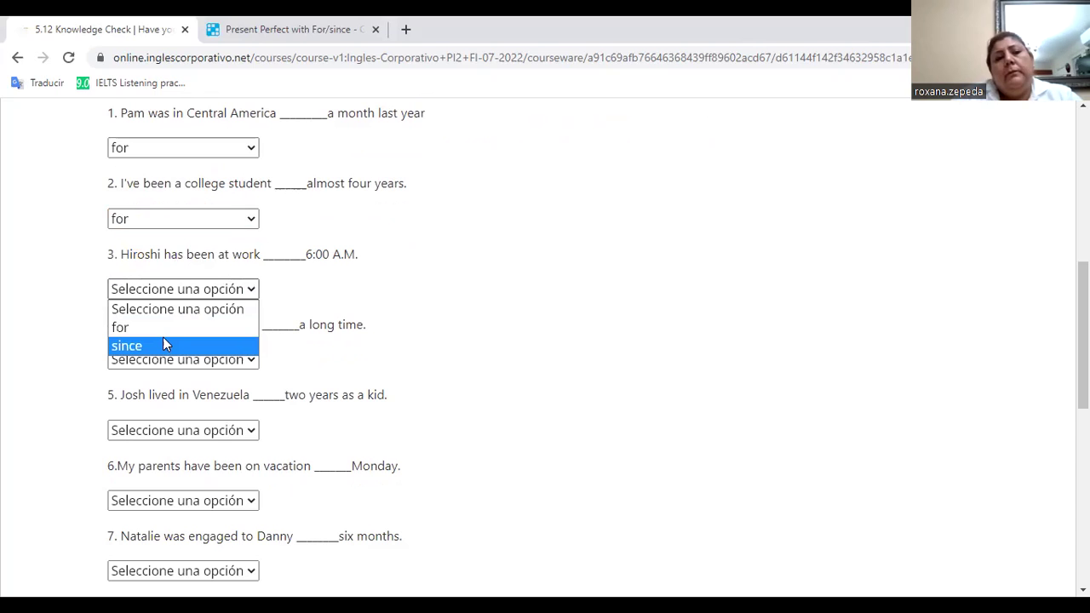
pyautogui.click(164, 345)
# Step: Answer sentence 4, about not going to a party, with "for"
pyautogui.press('Tab')
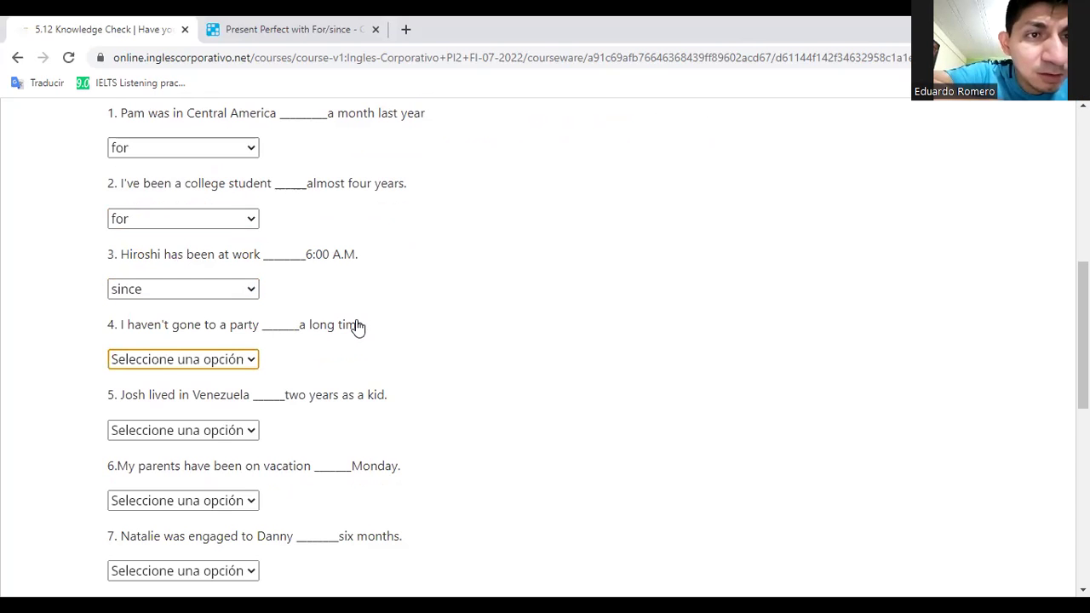
pyautogui.press('Down')
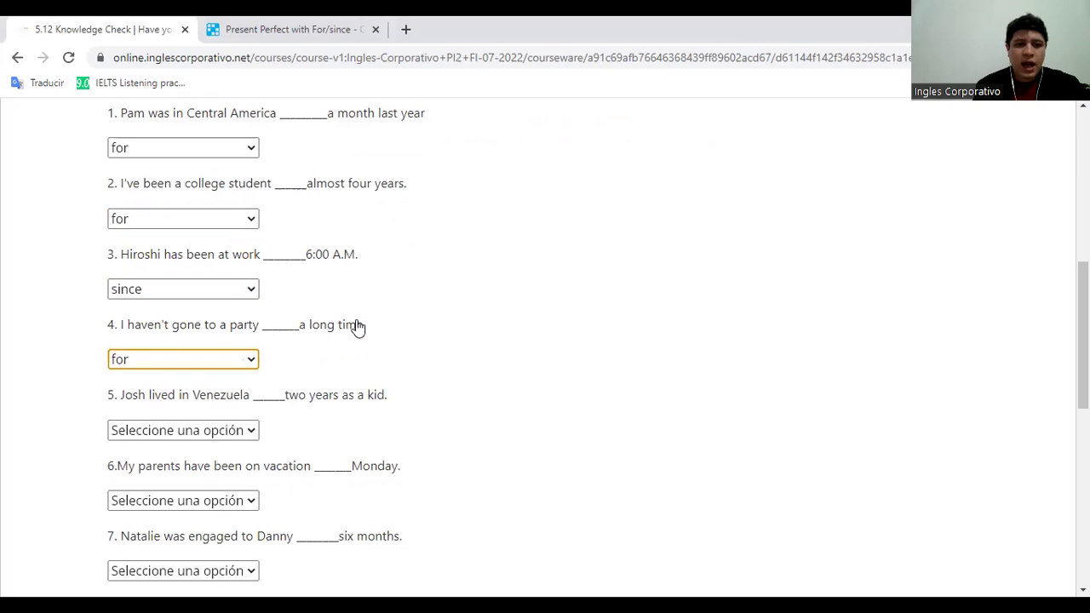
pyautogui.click(230, 361)
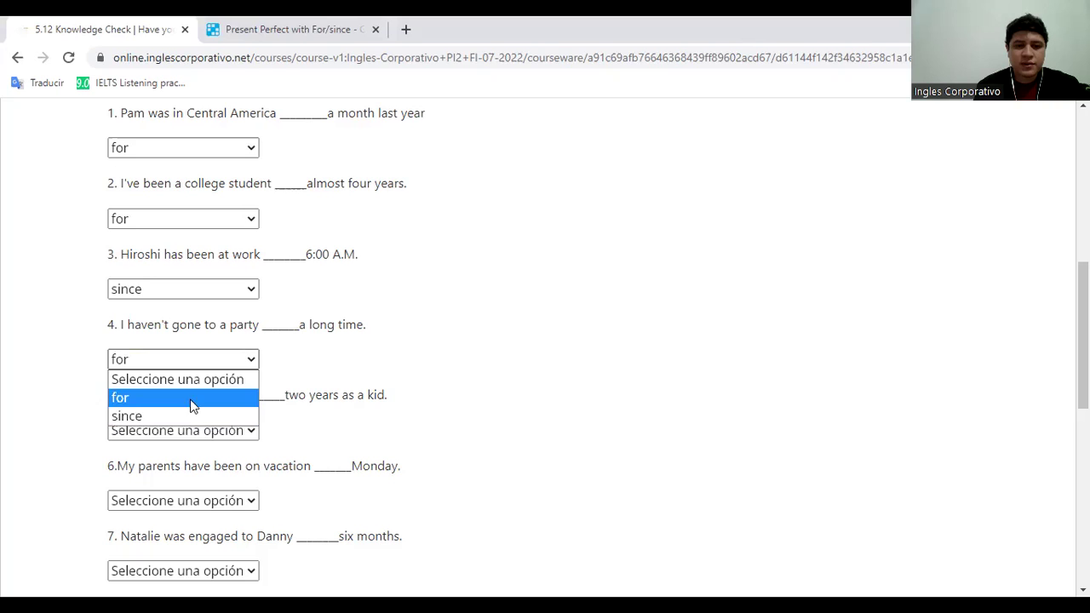
pyautogui.press('Up')
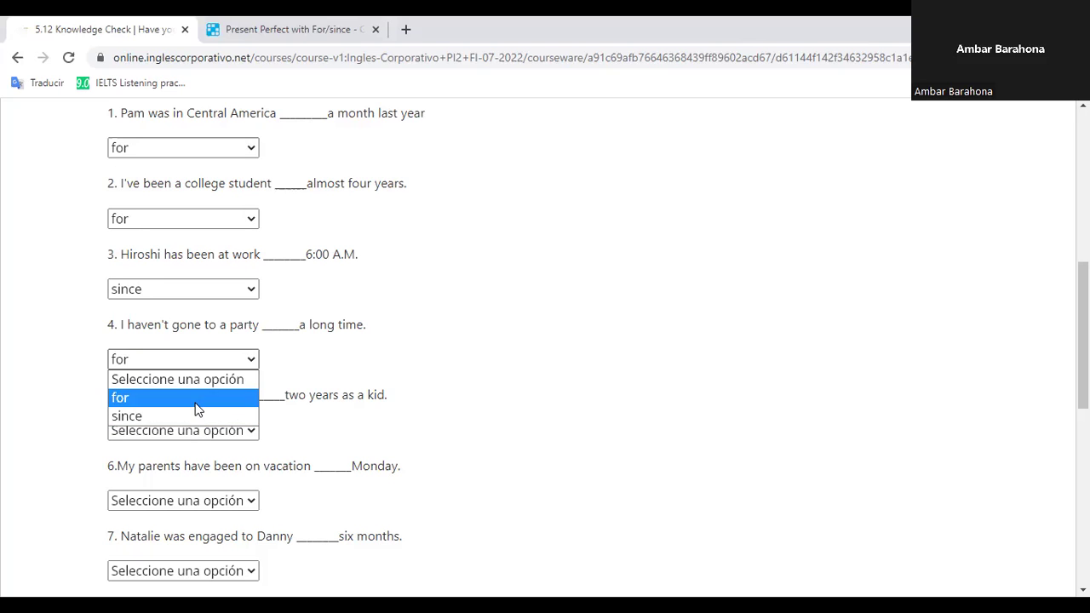
pyautogui.click(390, 377)
# Step: Answer sentence 5, about living in Venezuela as a kid, with "for"
pyautogui.tripleClick(382, 393)
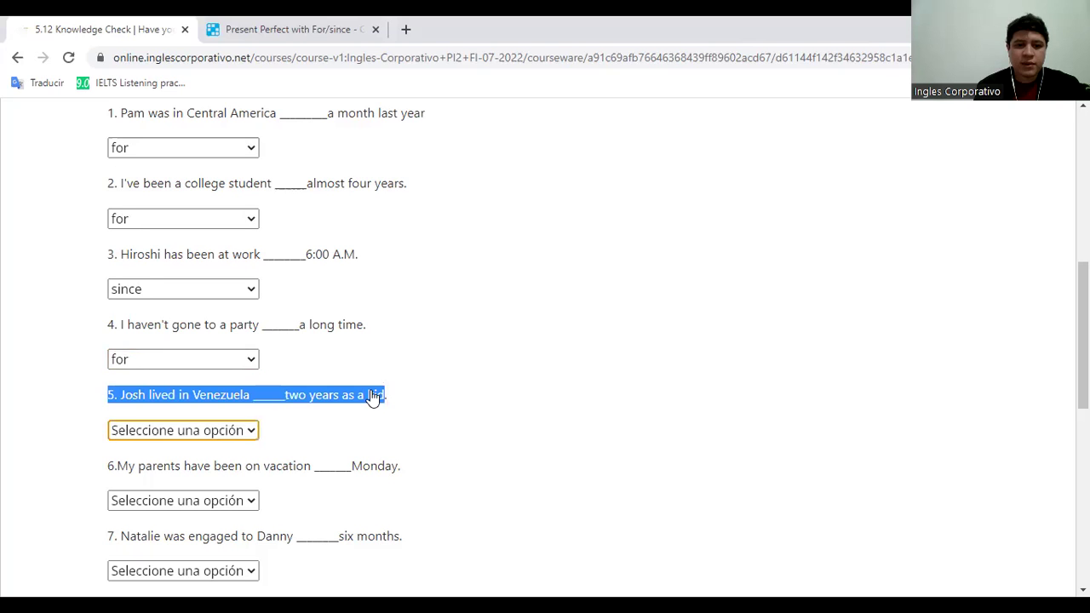
pyautogui.press('Down')
pyautogui.press('Down')
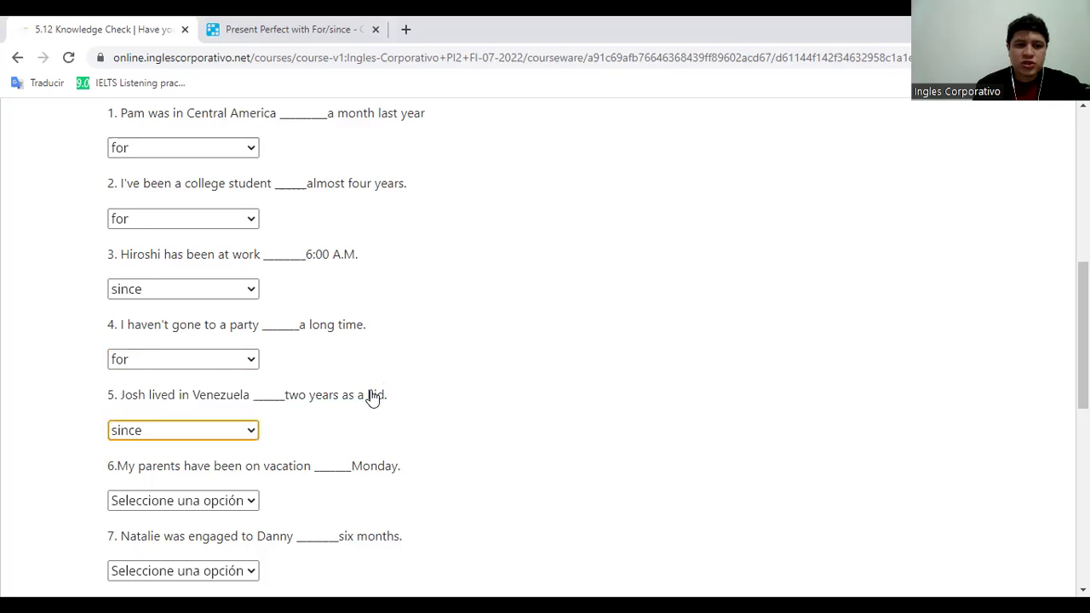
pyautogui.click(440, 446)
pyautogui.scroll(-1, 441, 445)
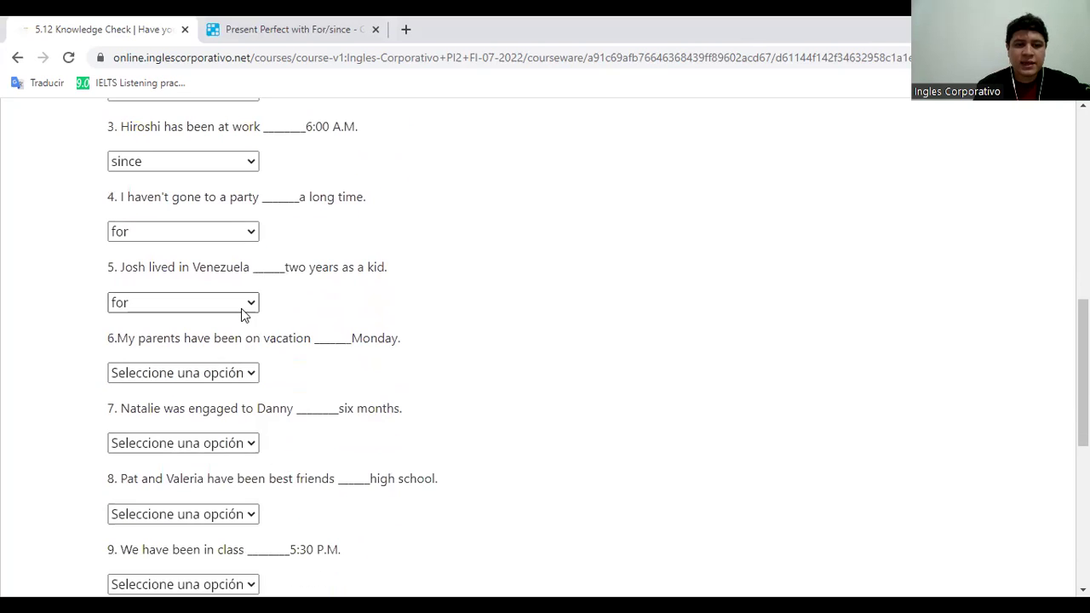
pyautogui.click(242, 308)
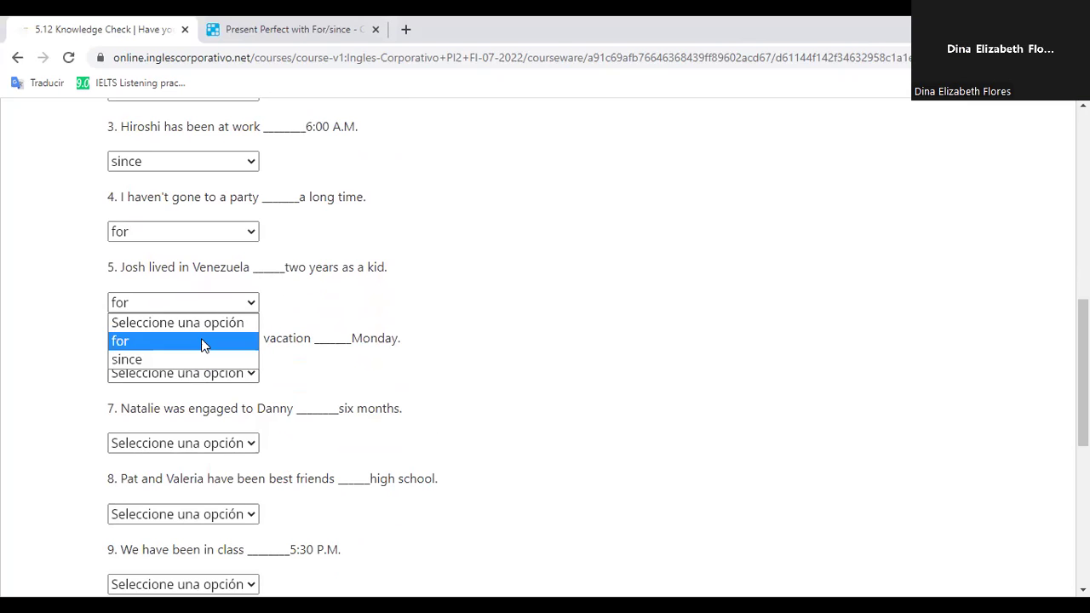
pyautogui.click(202, 341)
pyautogui.press('Tab')
pyautogui.moveTo(286, 281); pyautogui.dragTo(329, 308)
pyautogui.click(329, 309)
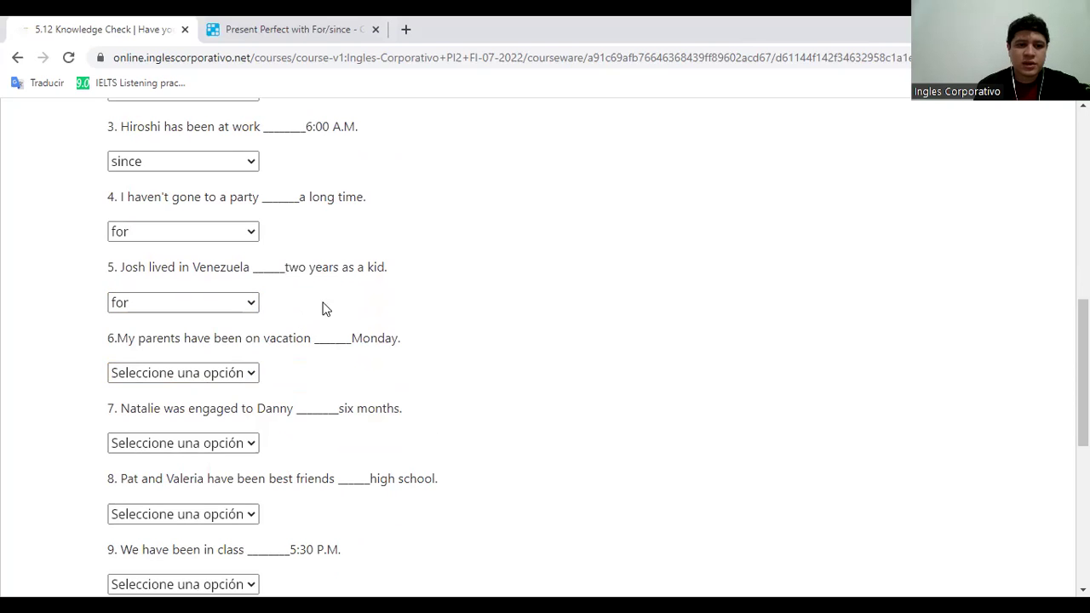
# Step: Answer sentence 6, about the parents' vacation, with "since"
pyautogui.moveTo(182, 340); pyautogui.dragTo(284, 346)
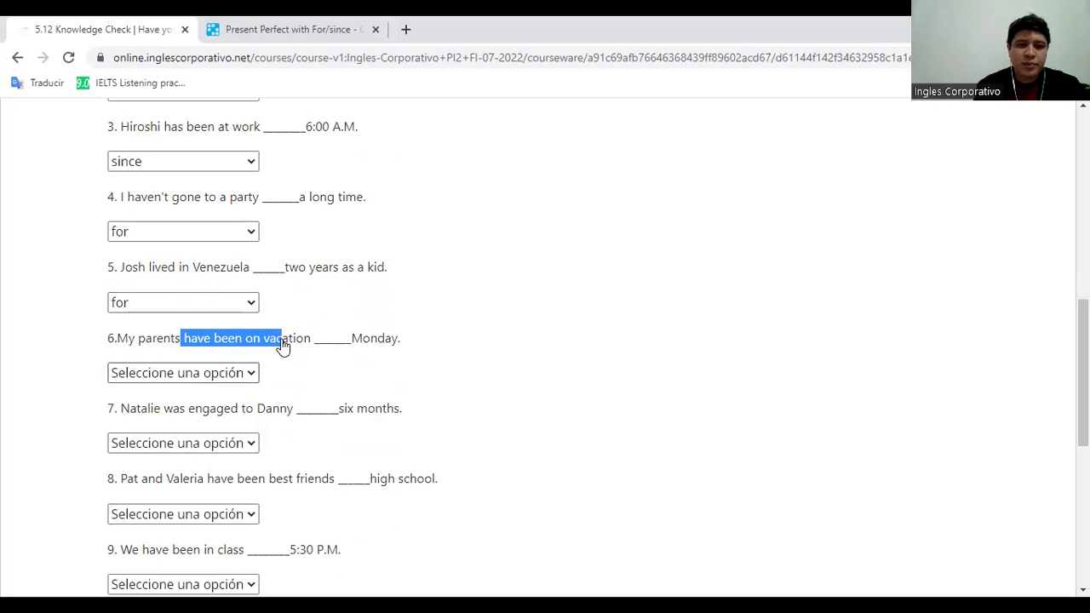
pyautogui.click(372, 351)
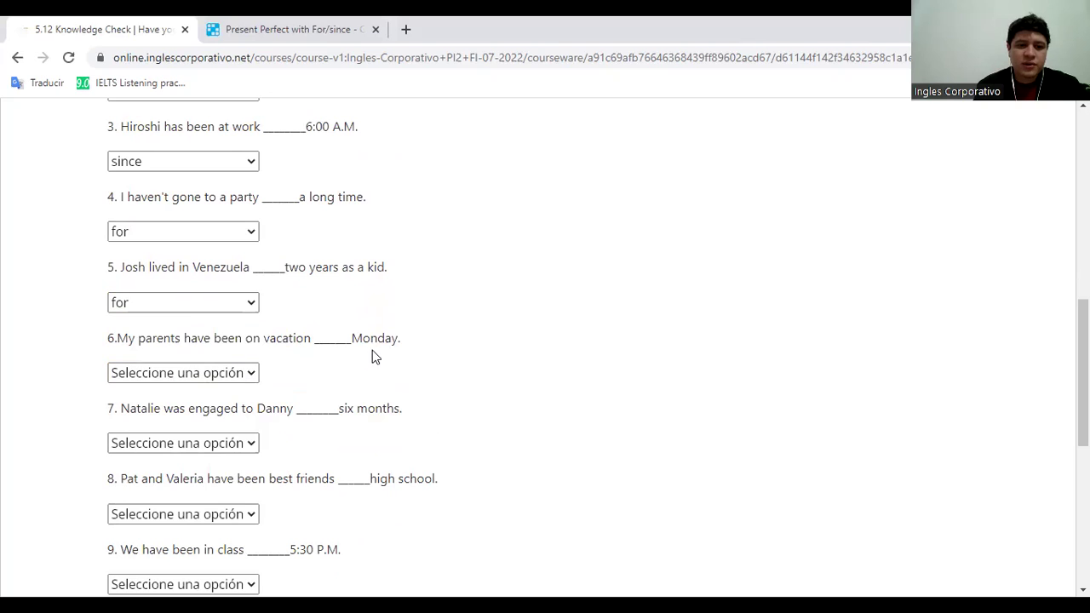
pyautogui.click(249, 378)
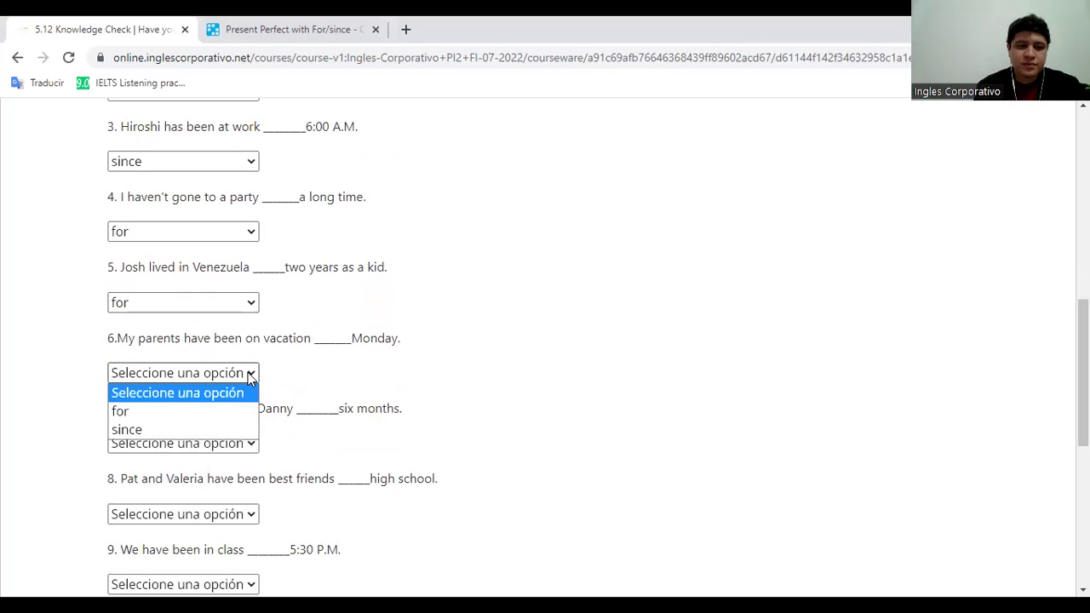
pyautogui.click(197, 430)
# Step: Answer sentence 7, about the six-month engagement, with "for"
pyautogui.press('Tab')
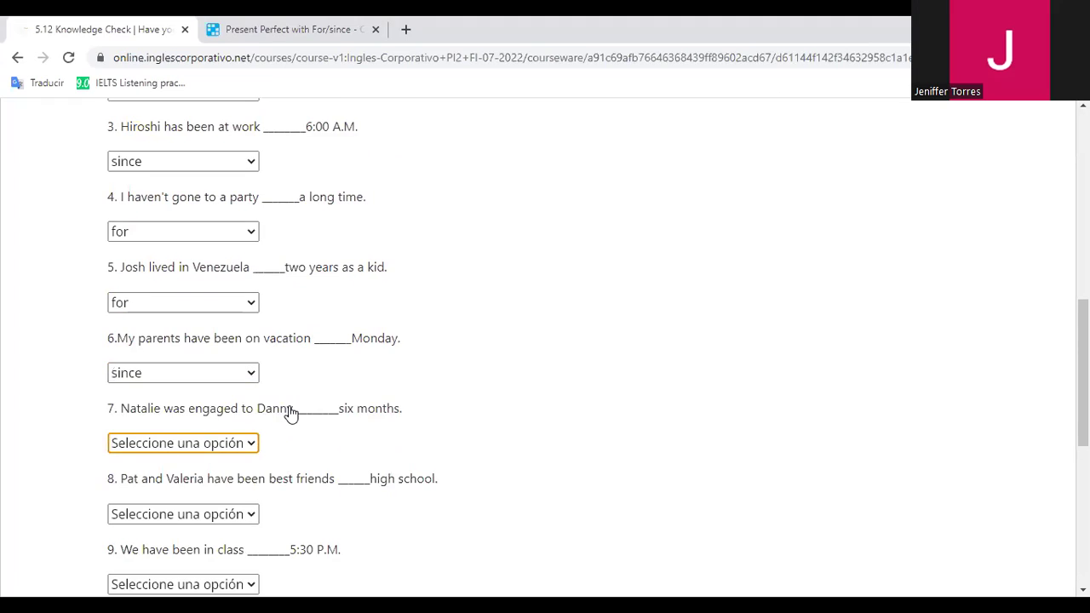
pyautogui.scroll(-2, 289, 414)
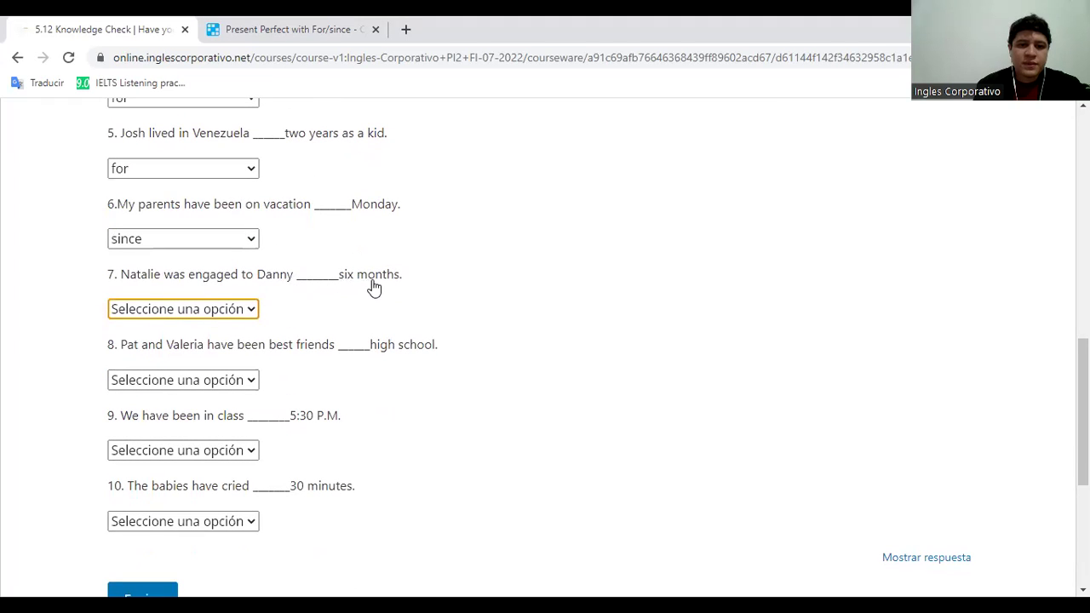
pyautogui.click(163, 314)
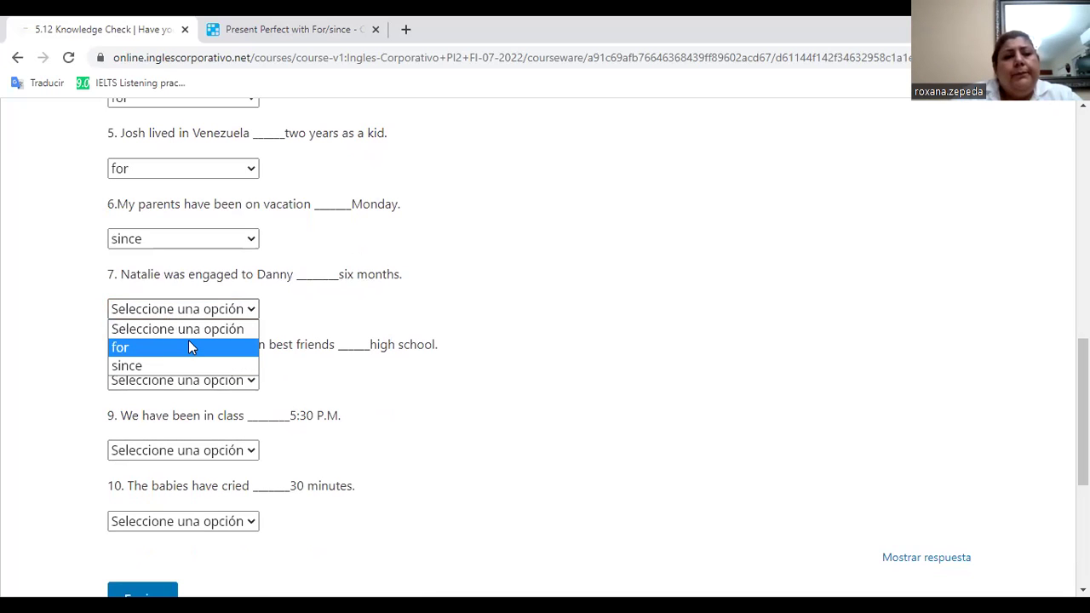
pyautogui.click(189, 343)
# Step: Answer sentence 8, about the best friends, and sentence 9, about being in class, both with "since"
pyautogui.press('Tab')
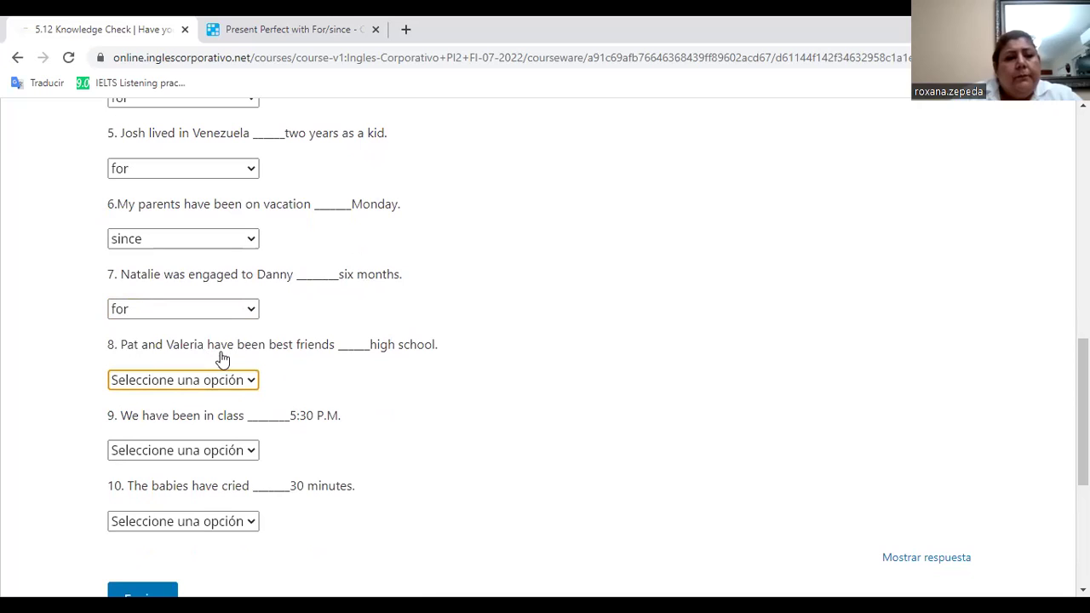
pyautogui.click(236, 380)
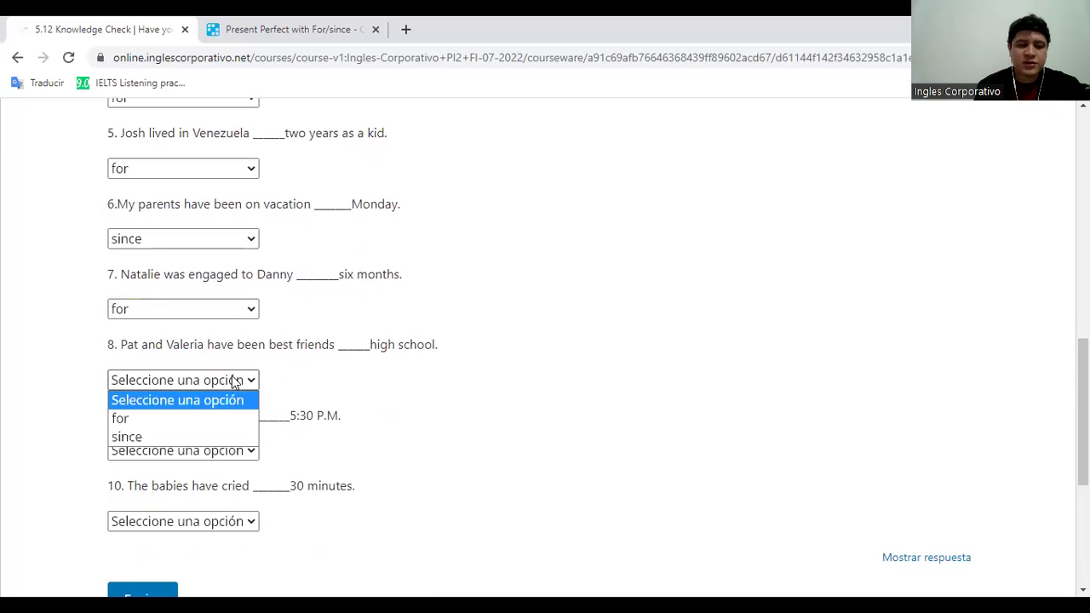
pyautogui.click(191, 437)
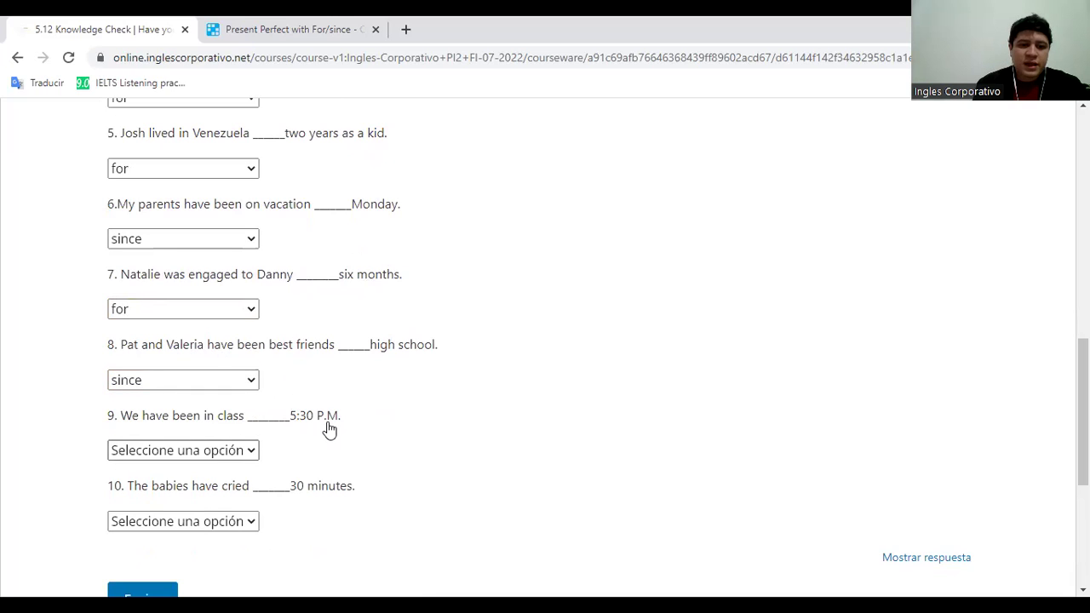
pyautogui.click(203, 451)
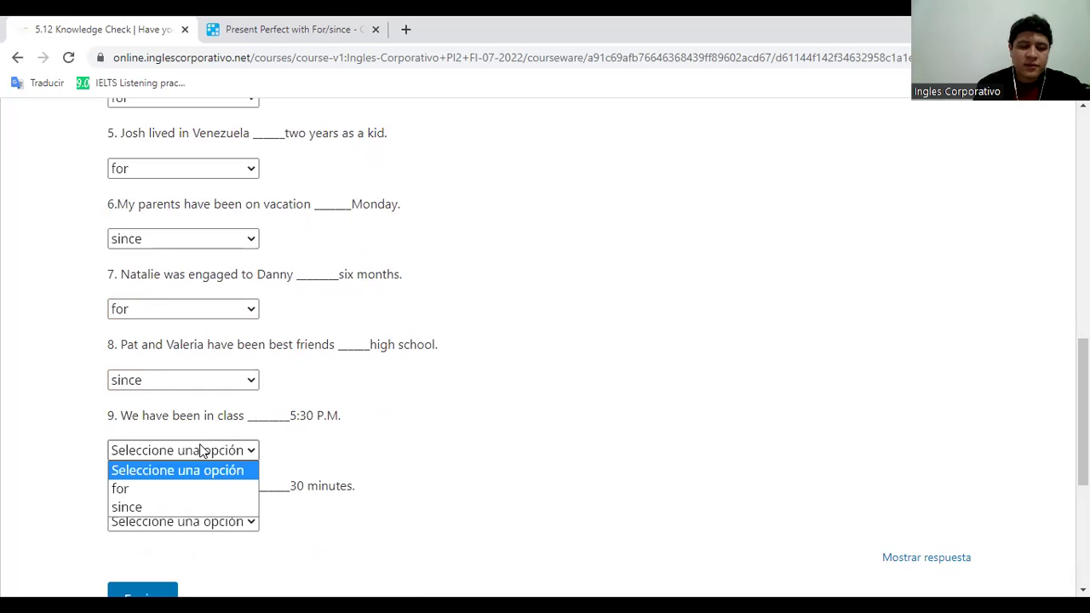
pyautogui.click(197, 507)
# Step: Answer sentence 10, about the crying babies, with "for"
pyautogui.press('Tab')
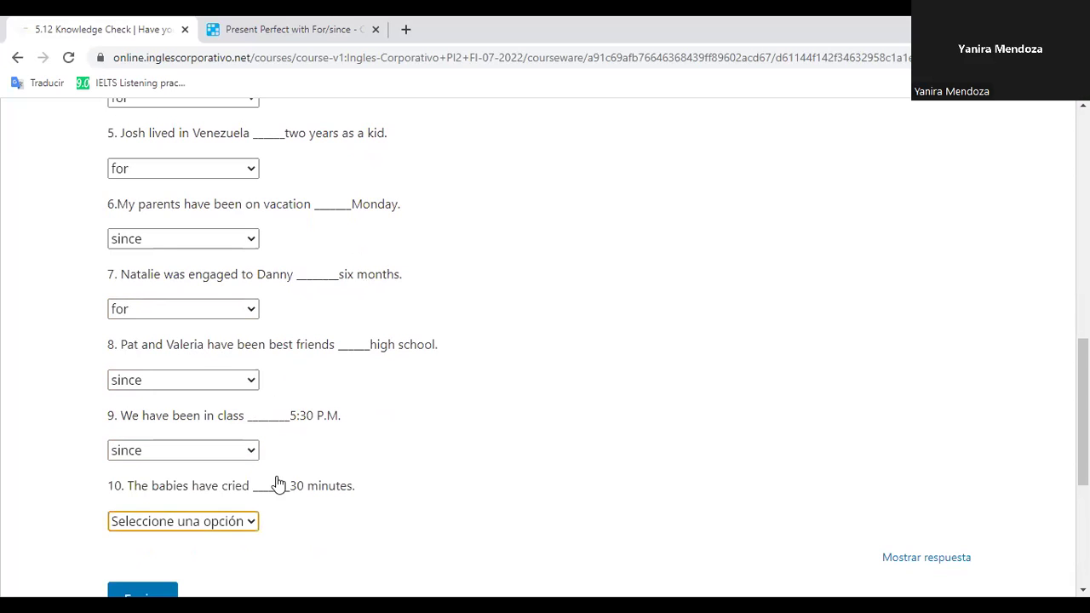
pyautogui.click(217, 515)
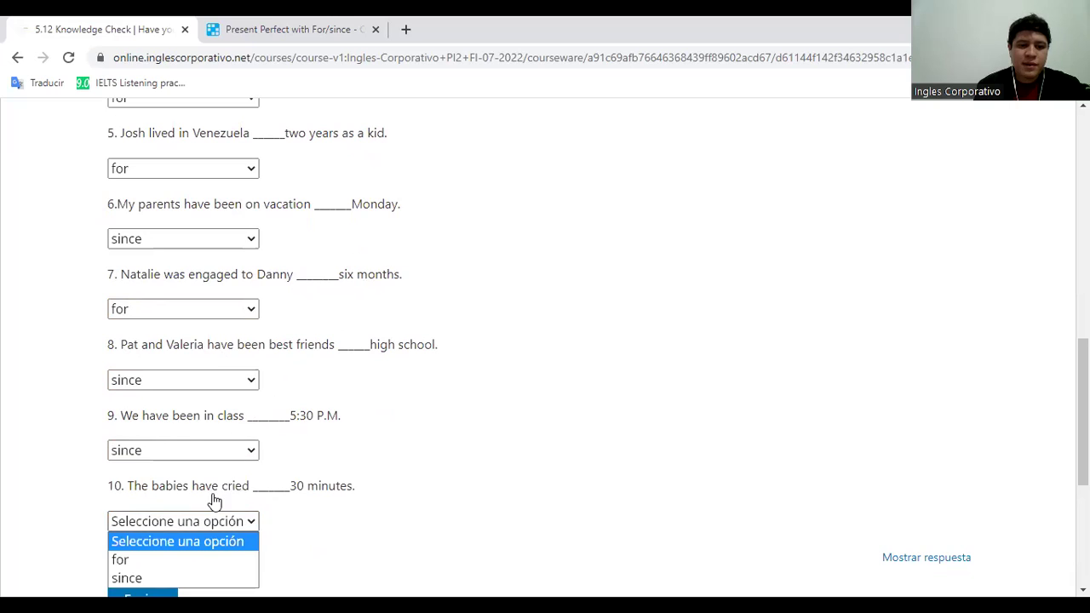
pyautogui.click(217, 560)
# Step: Reveal the exercise's correct answers and compare them with the chosen options for each sentence
pyautogui.click(894, 554)
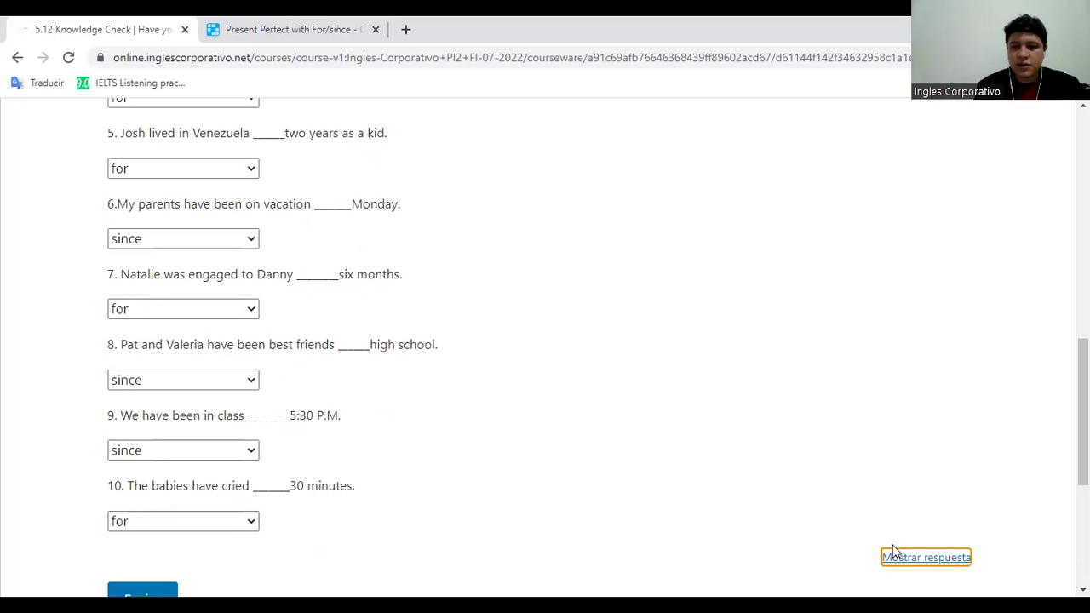
pyautogui.scroll(-4, 621, 443)
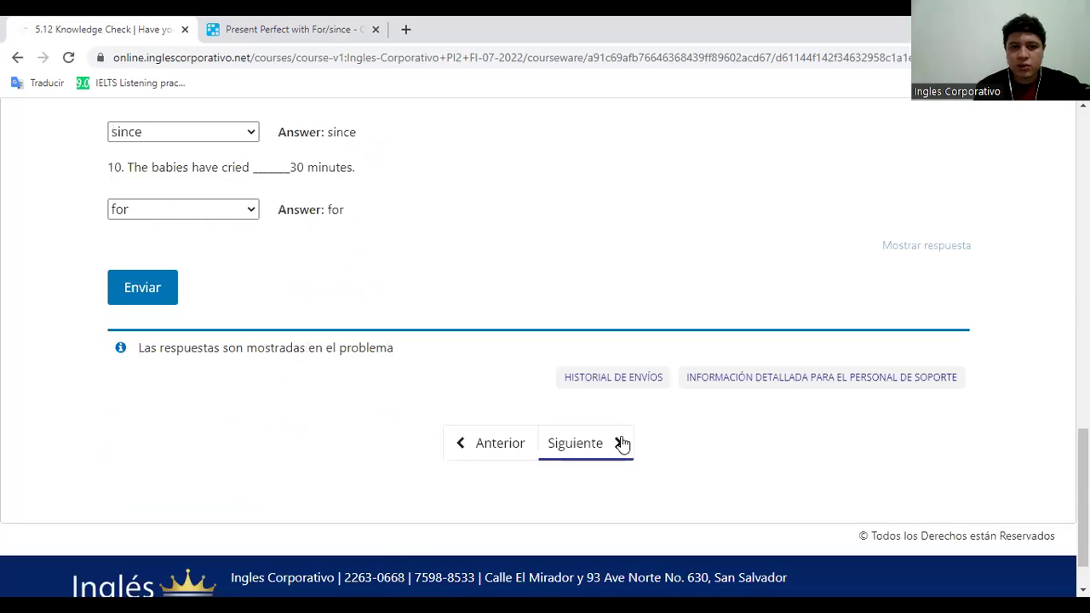
pyautogui.scroll(3, 444, 201)
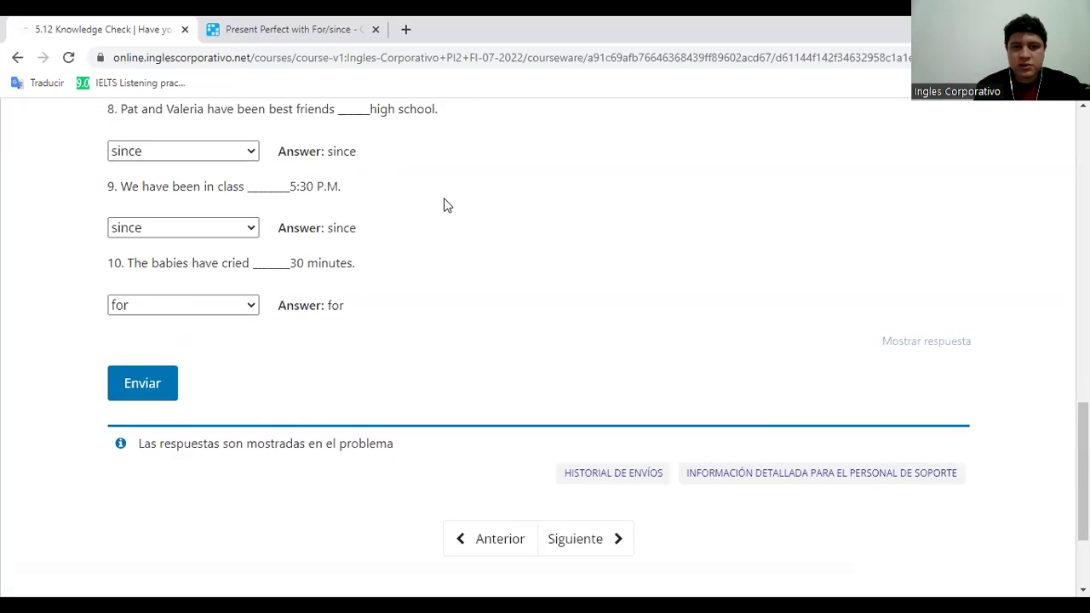
pyautogui.scroll(4, 445, 206)
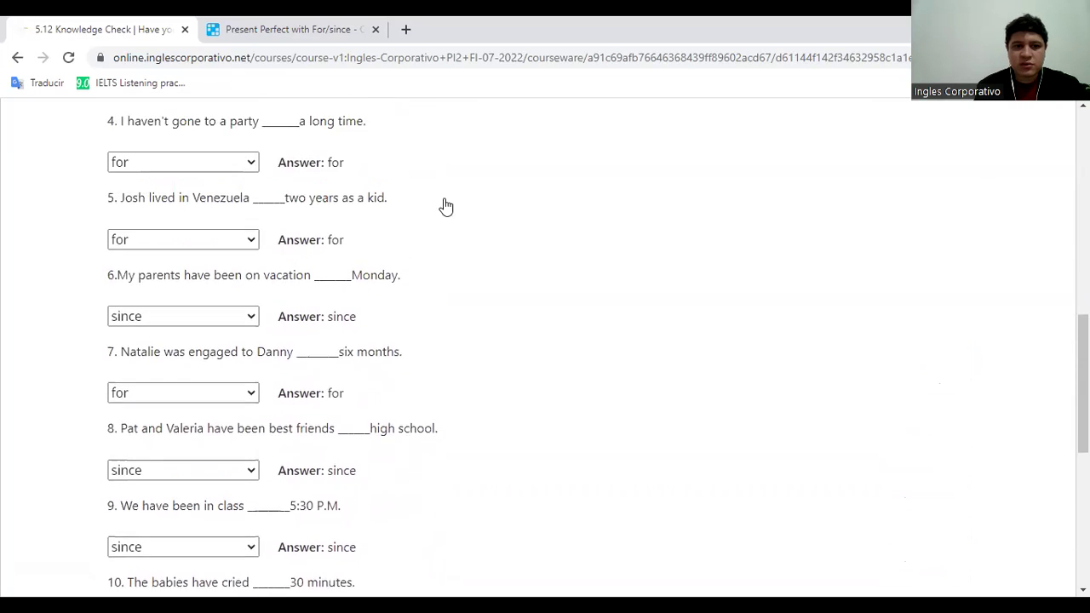
# Step: Review the chosen options against the correct answers once more for all ten sentences of the Knowledge Check
pyautogui.scroll(3, 446, 206)
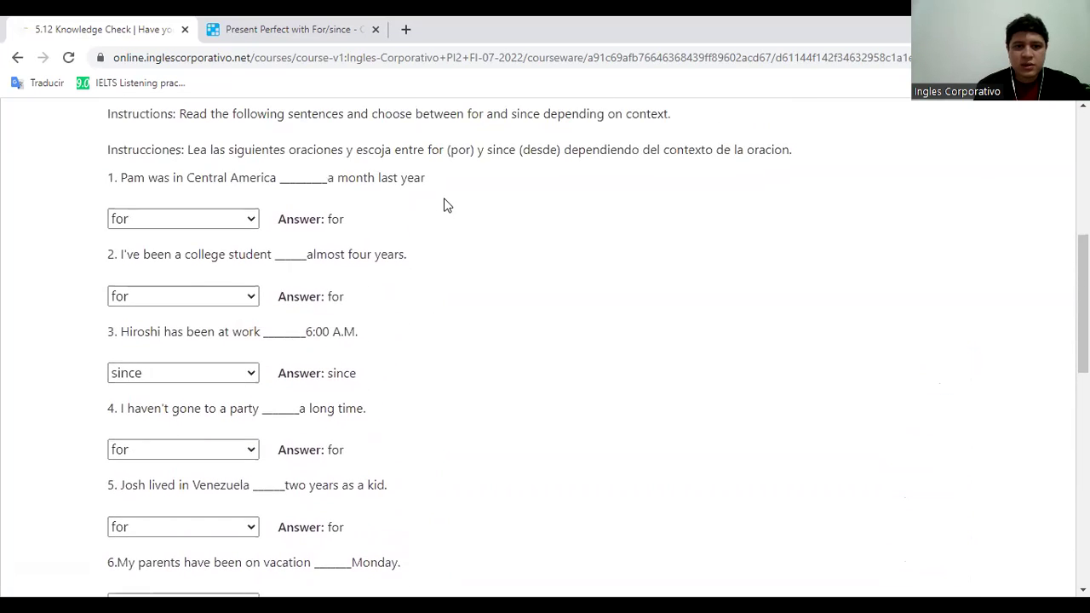
pyautogui.scroll(1, 444, 205)
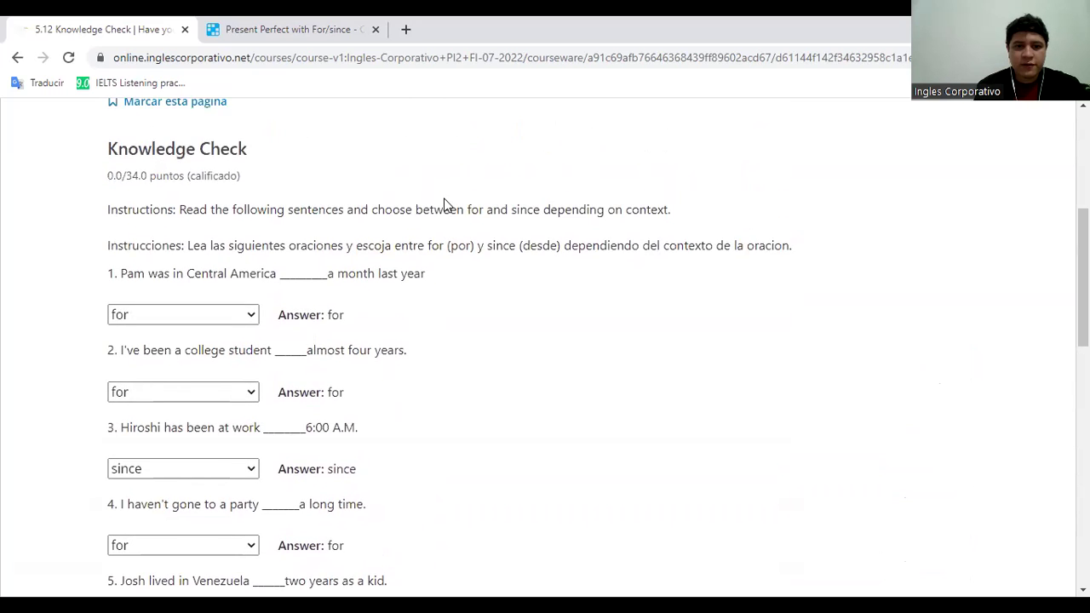
pyautogui.scroll(-1, 444, 204)
pyautogui.scroll(-1, 444, 204)
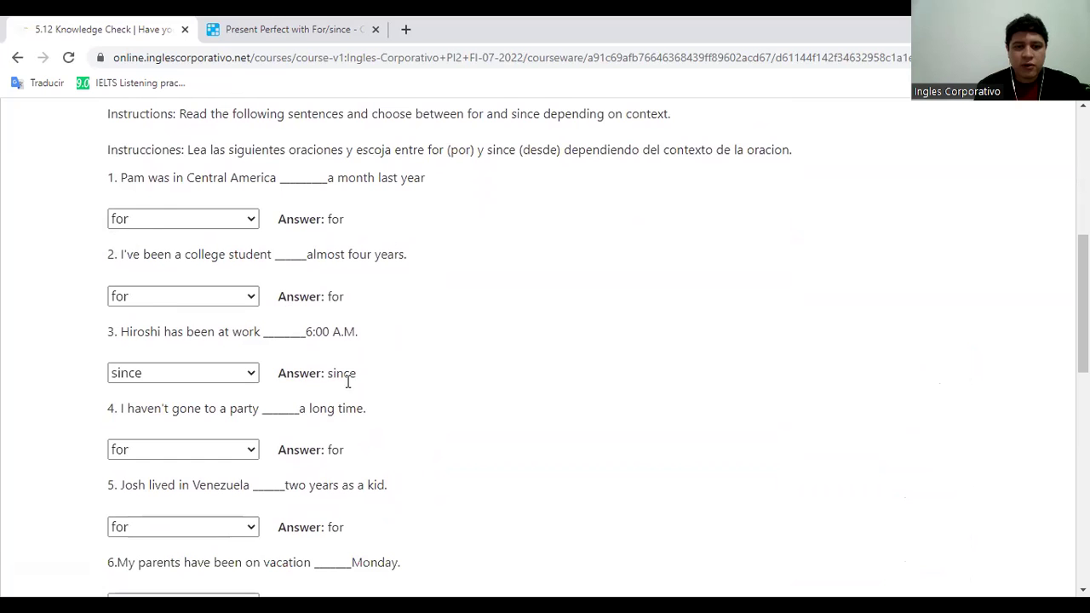
pyautogui.scroll(-2, 358, 452)
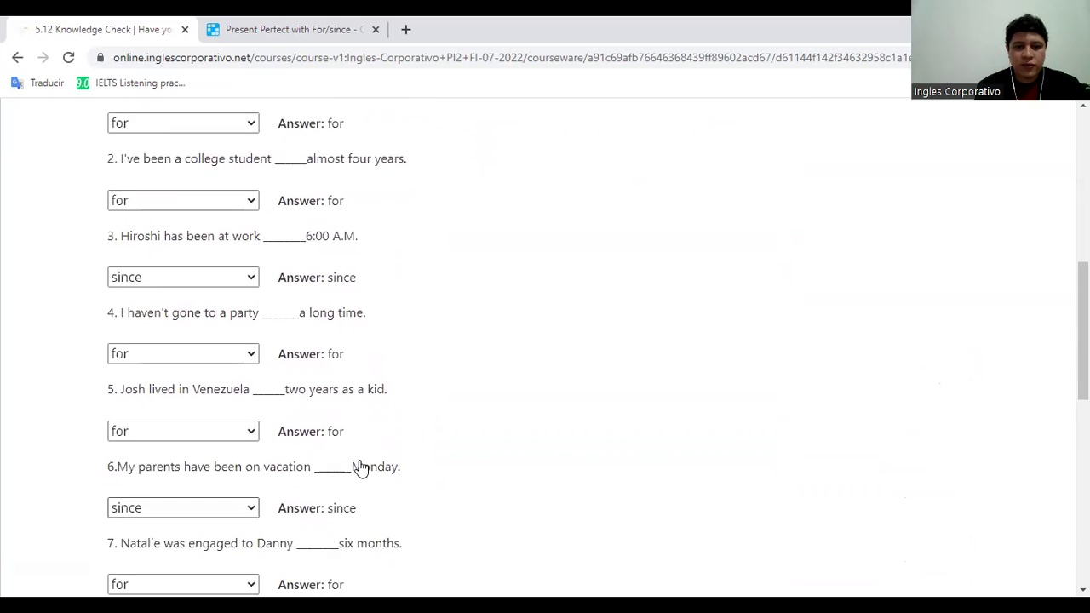
pyautogui.scroll(-5, 360, 466)
pyautogui.scroll(-1, 361, 478)
pyautogui.scroll(7, 361, 477)
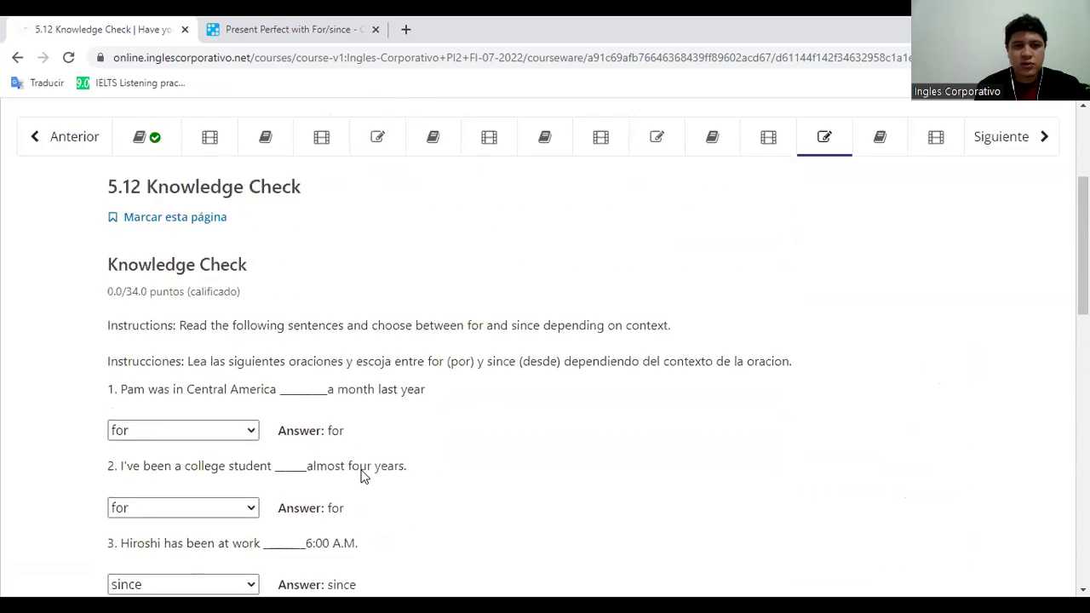
pyautogui.scroll(3, 361, 477)
pyautogui.scroll(-2, 361, 475)
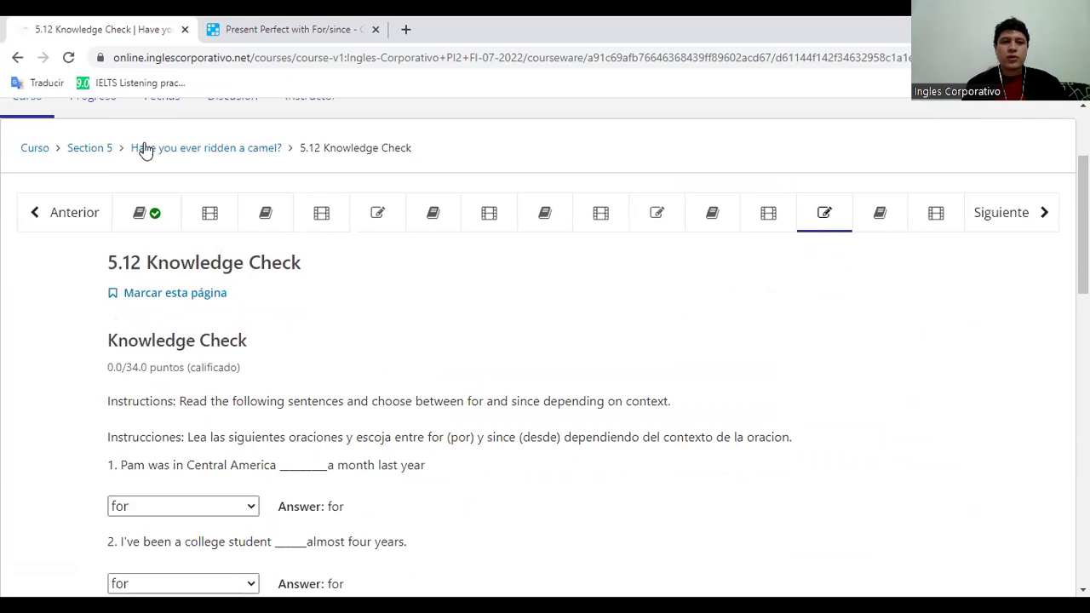
# Step: Go back to the course outline at Section 5 and open the Final Exam's second part, "B:Complete conversations"
pyautogui.click(105, 150)
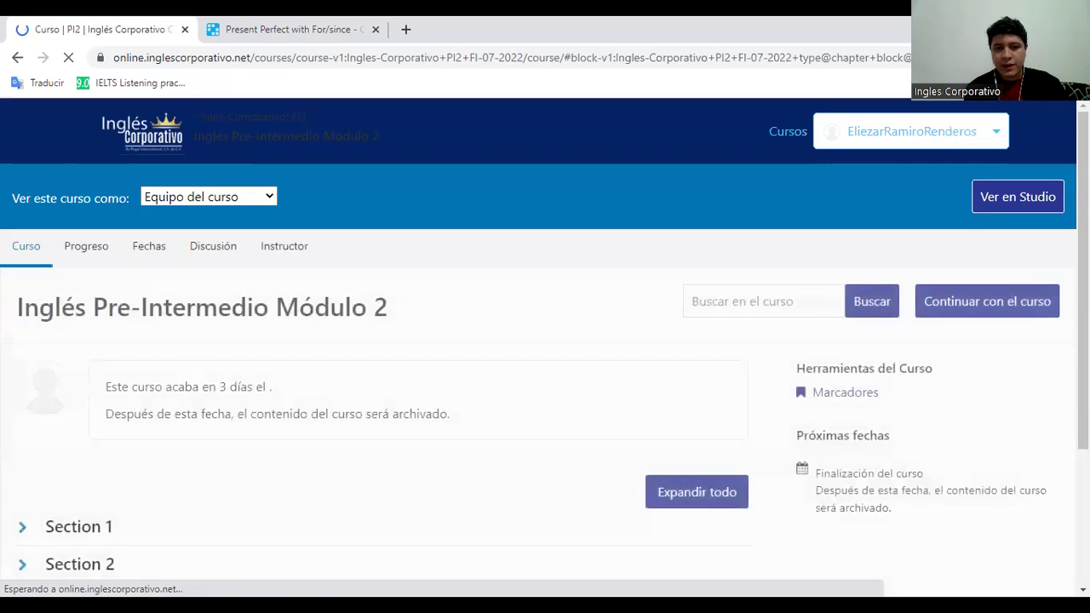
pyautogui.scroll(-1, 865, 269)
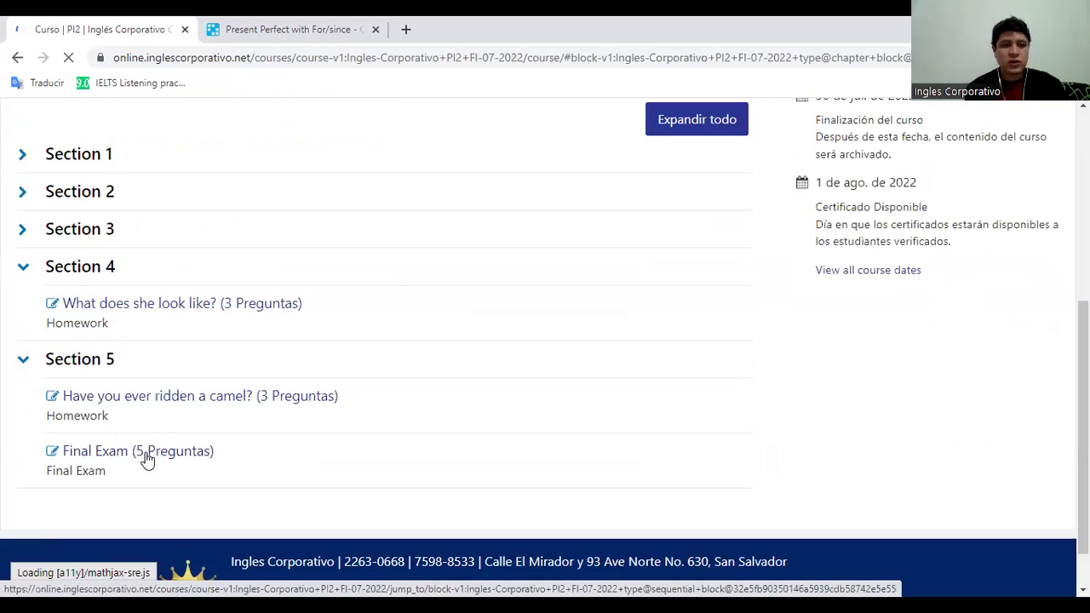
pyautogui.scroll(-1, 213, 398)
pyautogui.click(205, 395)
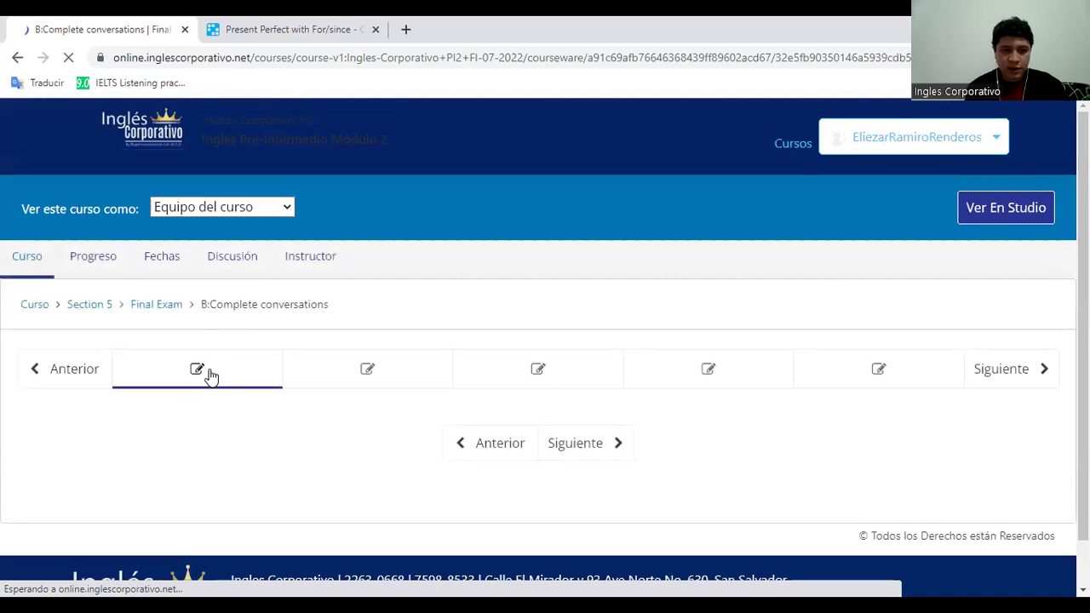
pyautogui.click(376, 382)
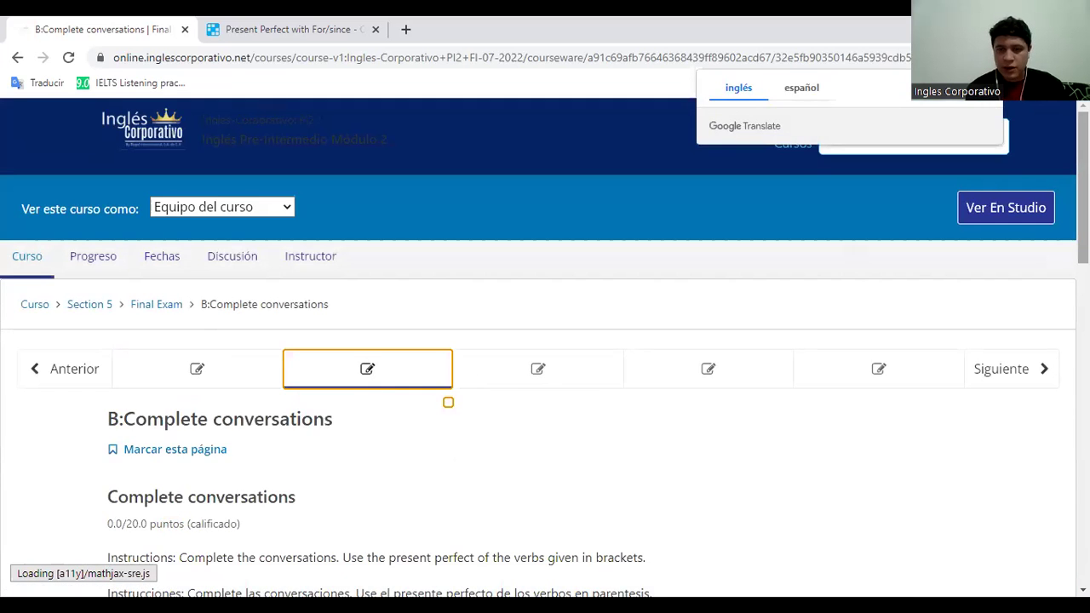
# Step: Examine the instructions and questions of the Complete conversations exam part, and stop sharing the screen in the meeting
pyautogui.scroll(-4, 545, 341)
pyautogui.scroll(-5, 545, 340)
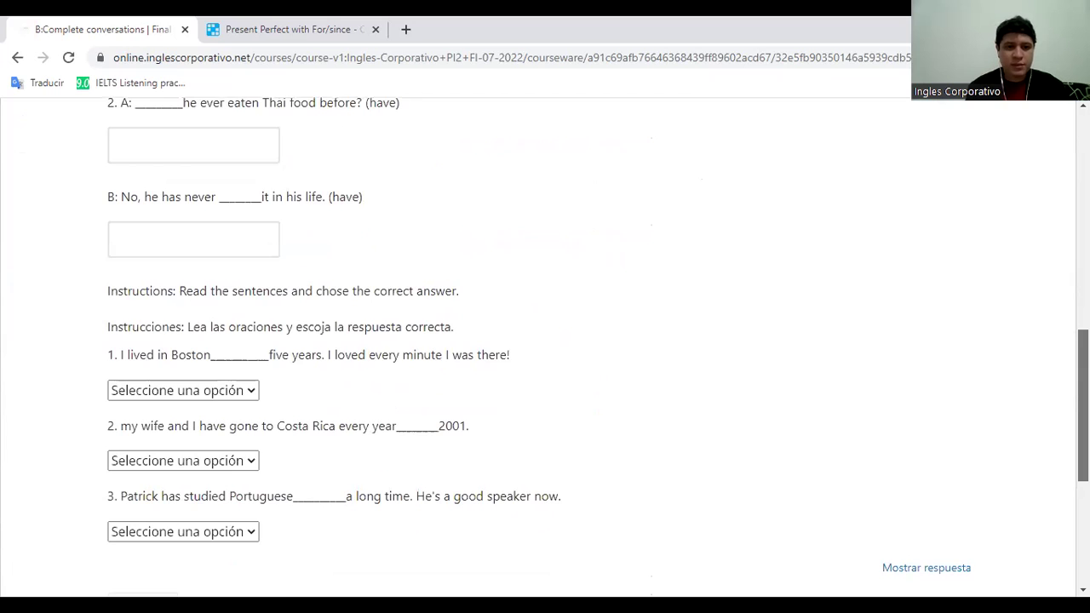
pyautogui.scroll(4, 545, 340)
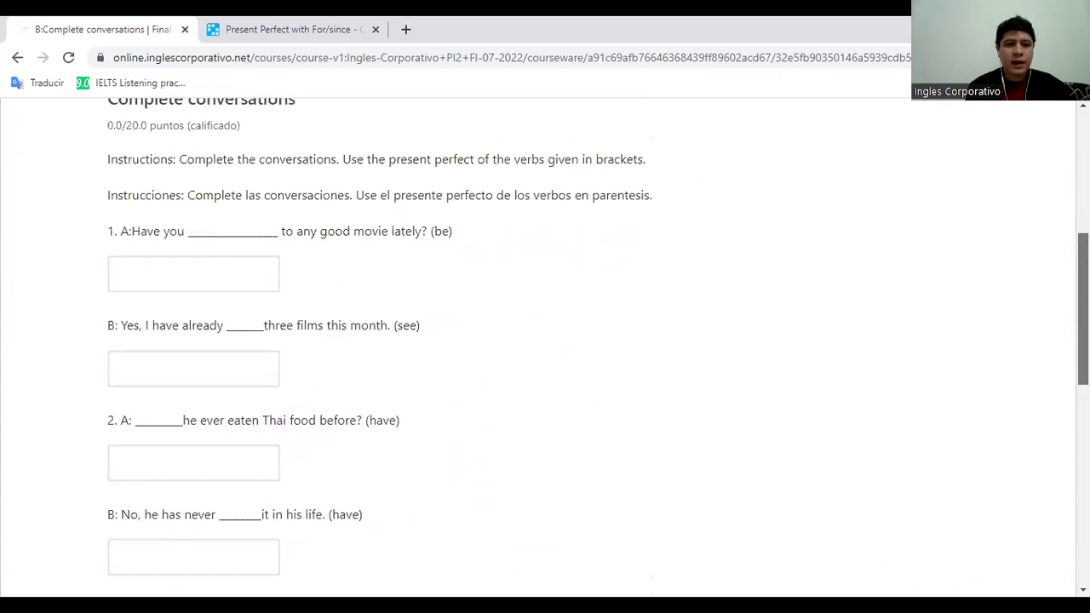
pyautogui.scroll(1, 546, 340)
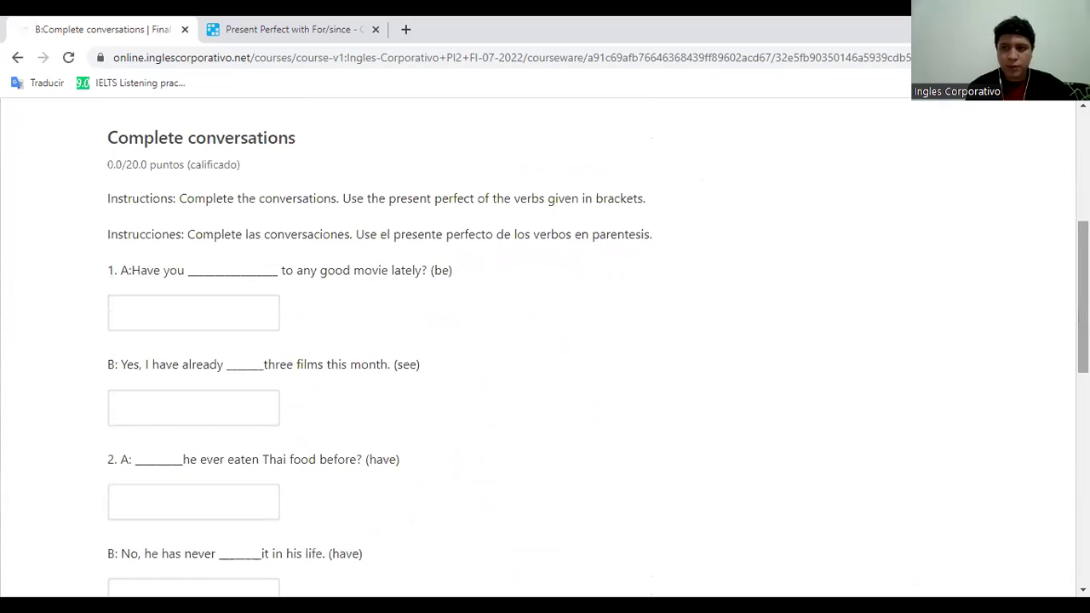
pyautogui.scroll(4, 545, 341)
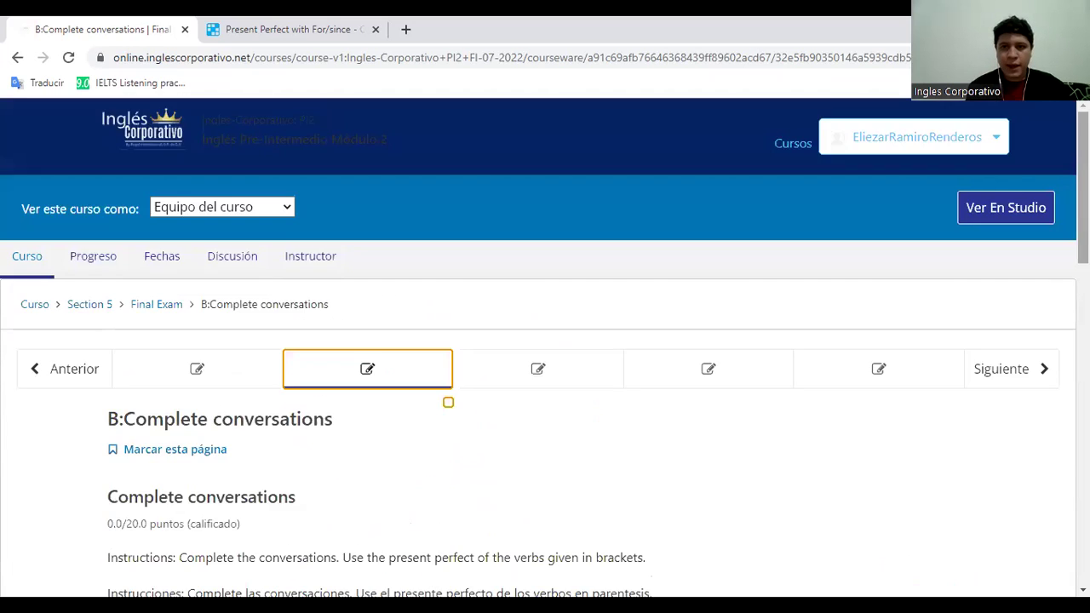
pyautogui.click(787, 49)
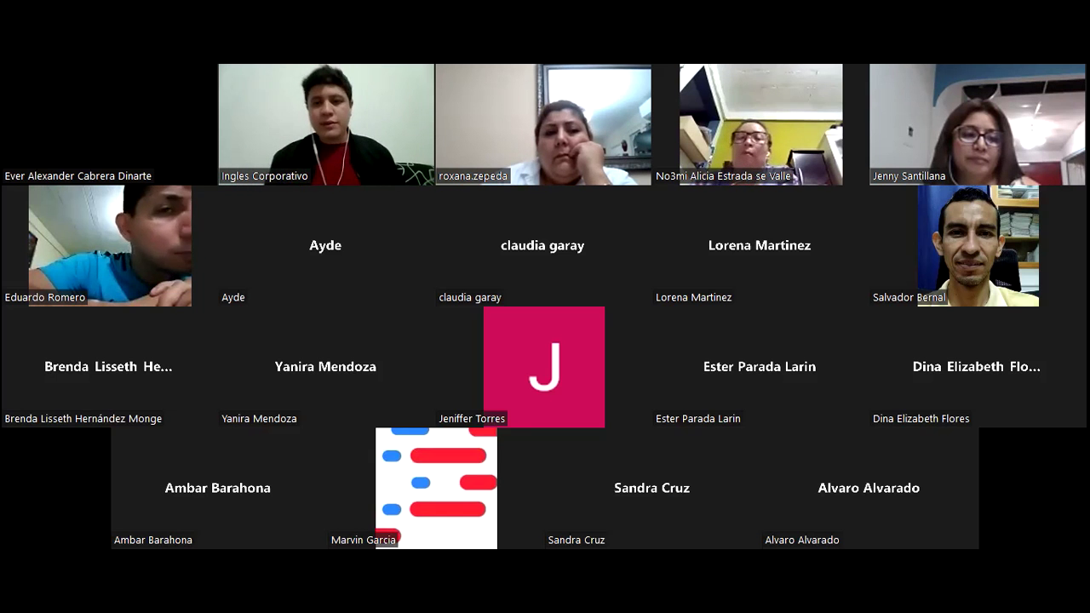